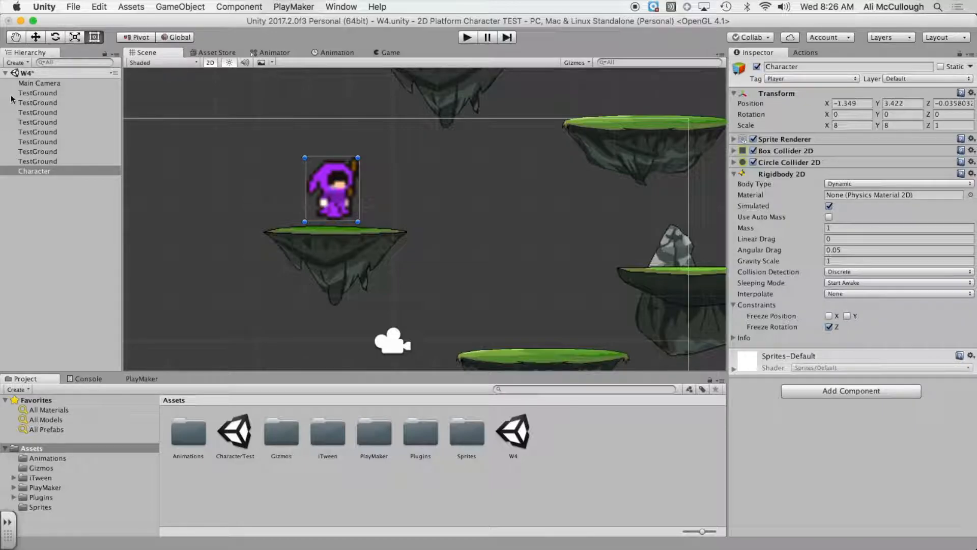
Select the Character object and open the Animation view for it.
{"action": "left_click", "coordinate": [32, 173]}
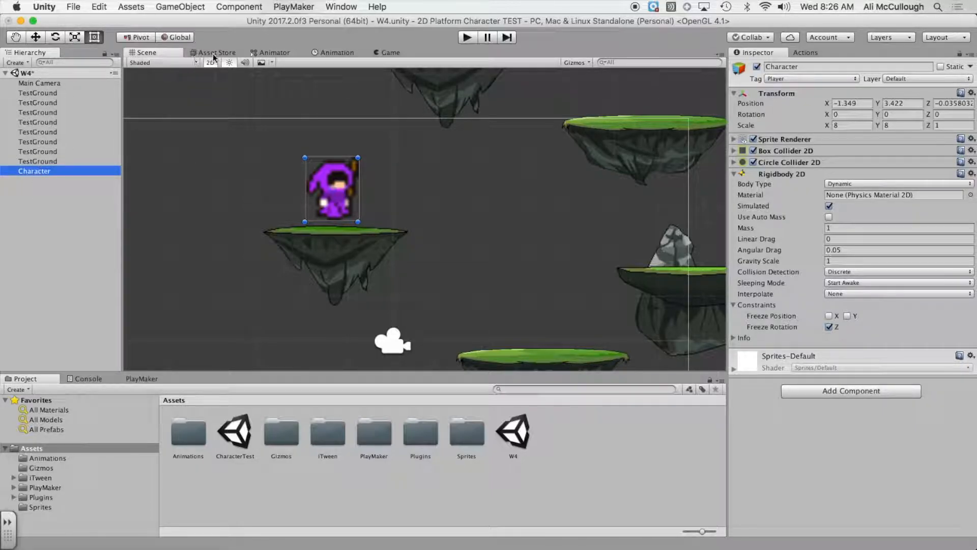
{"action": "left_click", "coordinate": [334, 52]}
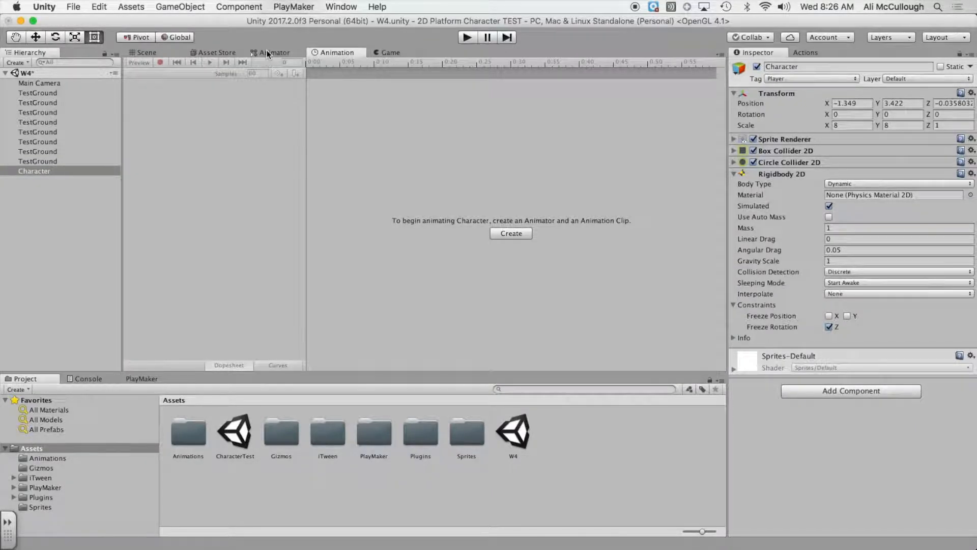
{"action": "left_click", "coordinate": [267, 51]}
{"action": "left_click", "coordinate": [343, 51]}
{"action": "left_click", "coordinate": [502, 234]}
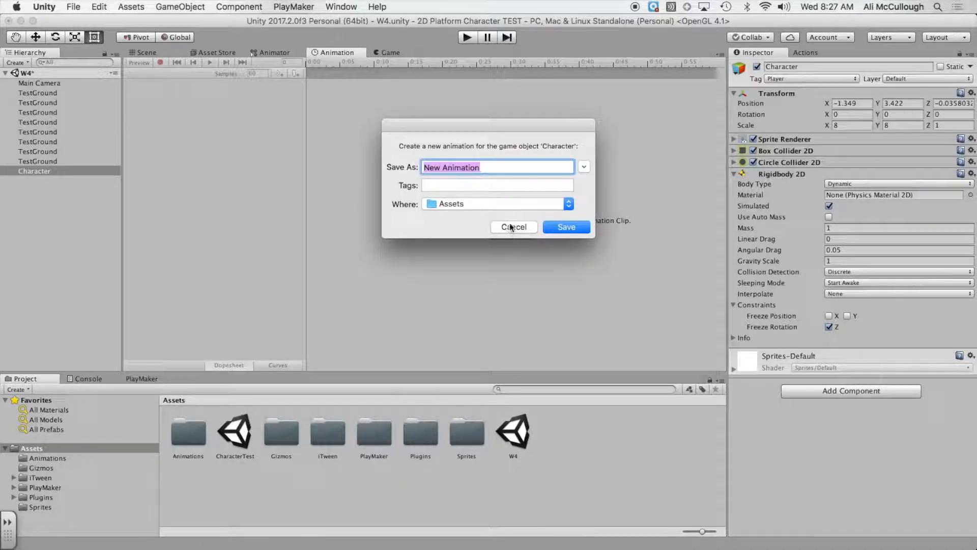
{"action": "left_click", "coordinate": [512, 227]}
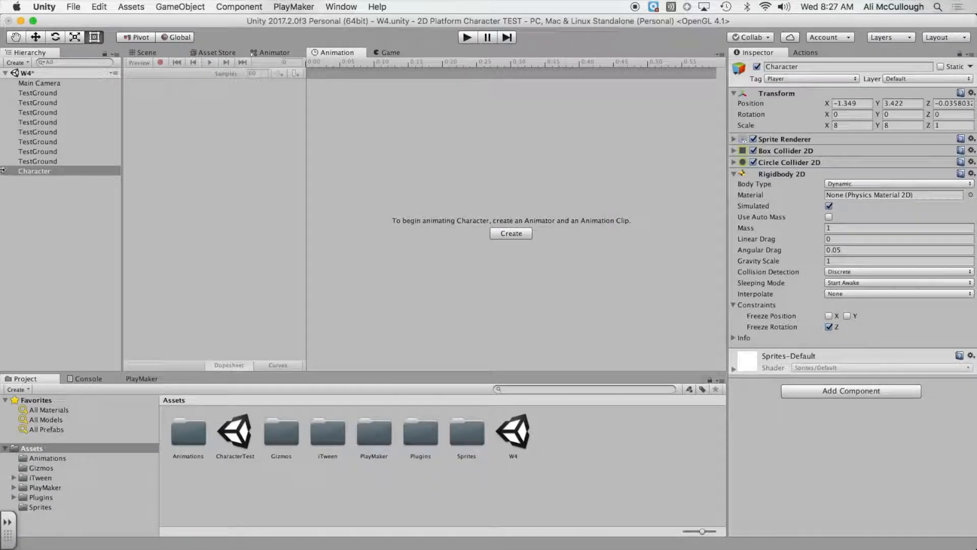
{"action": "left_click", "coordinate": [43, 219]}
{"action": "left_click", "coordinate": [45, 172]}
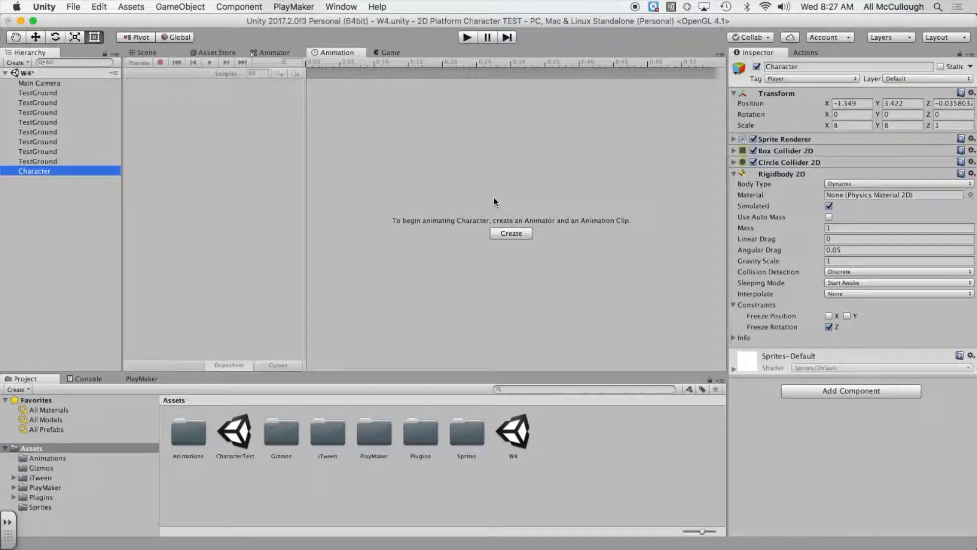
Create a new animation clip for Character named Idle2, saved in the Animations folder, and keep it as the active clip.
{"action": "left_click", "coordinate": [506, 231]}
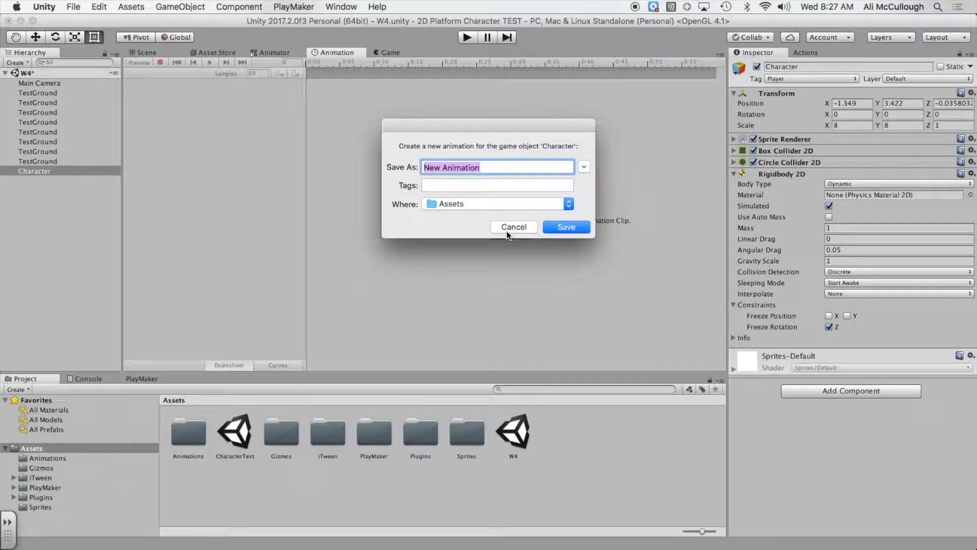
{"action": "left_click", "coordinate": [583, 168]}
{"action": "left_click_drag", "start_coordinate": [512, 123], "coordinate": [417, 55]}
{"action": "left_click", "coordinate": [307, 161]}
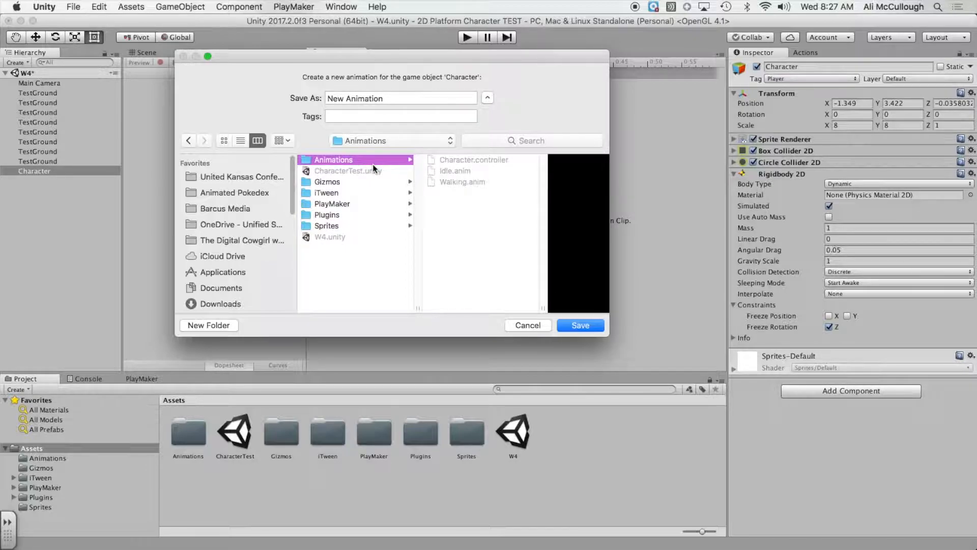
{"action": "left_click", "coordinate": [393, 98]}
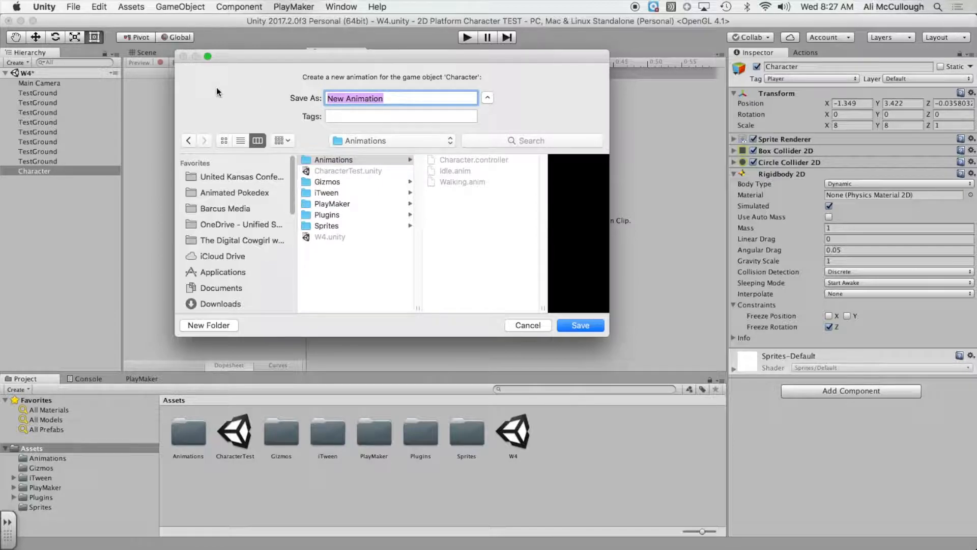
{"action": "type", "text": "Idle2"}
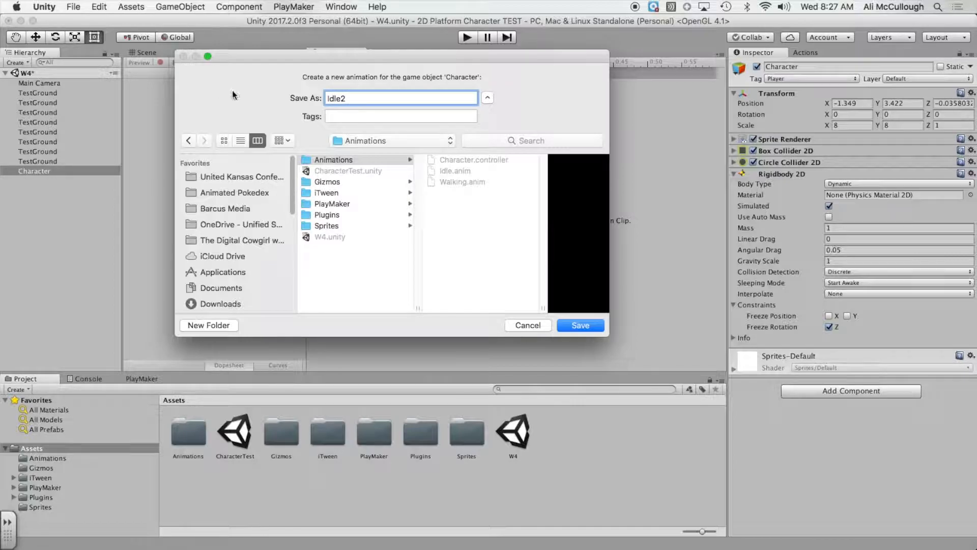
{"action": "left_click", "coordinate": [587, 327]}
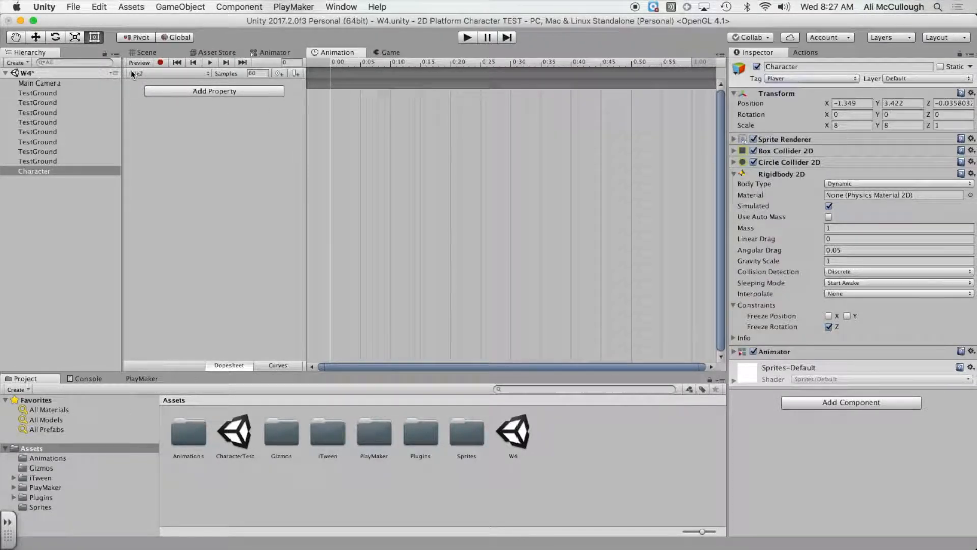
{"action": "left_click", "coordinate": [207, 74]}
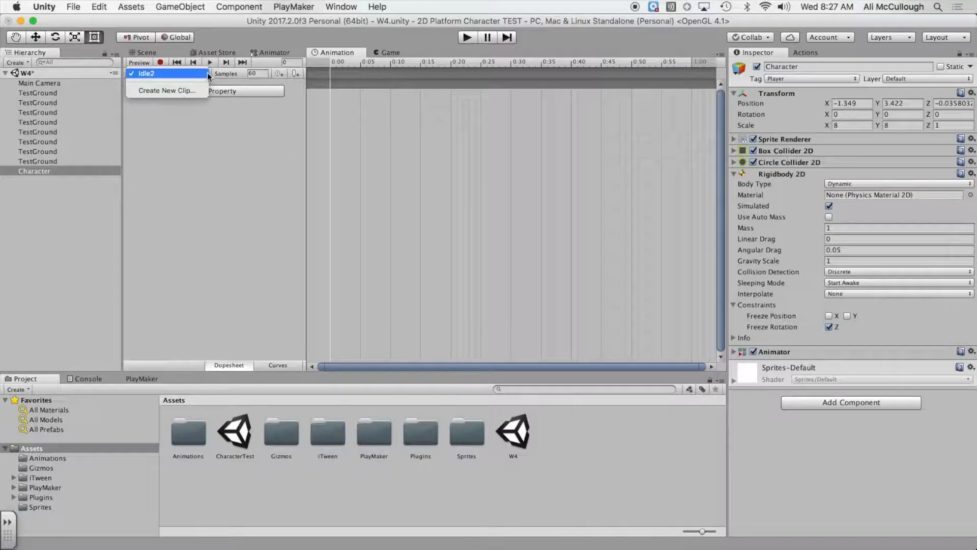
{"action": "left_click", "coordinate": [159, 74]}
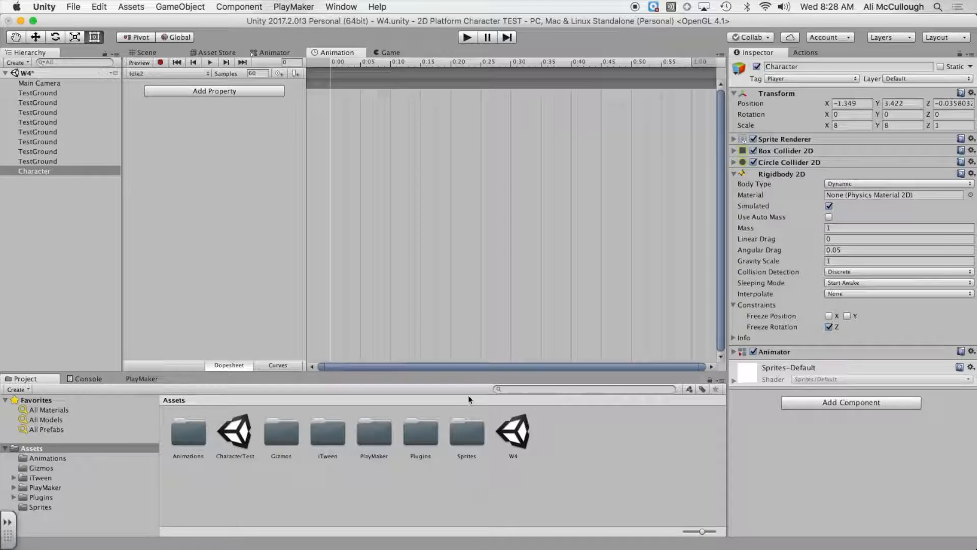
Open the Sprites folder, expand the YeOldyNecroGuy sprite sheet and preview its idle, jump and first walk sprites.
{"action": "double_click", "coordinate": [462, 431]}
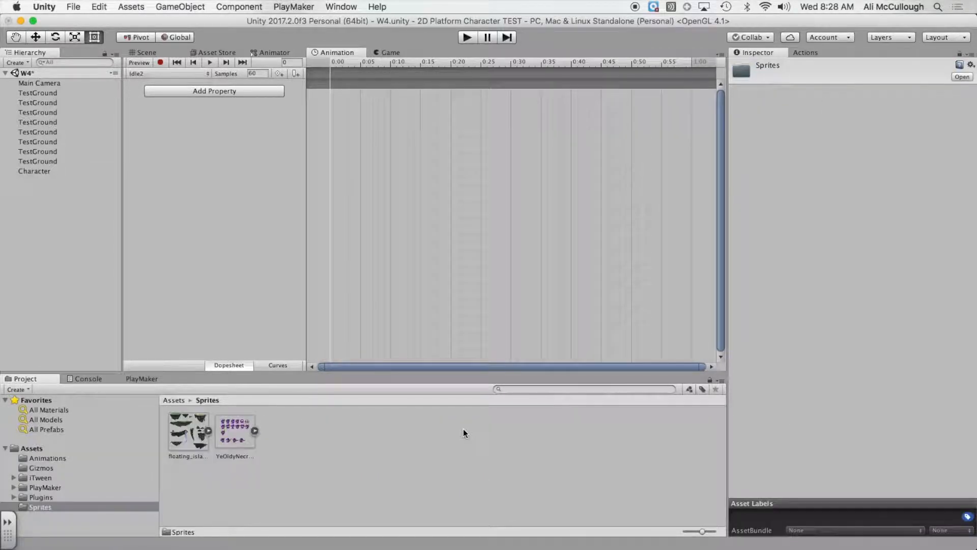
{"action": "left_click", "coordinate": [255, 431]}
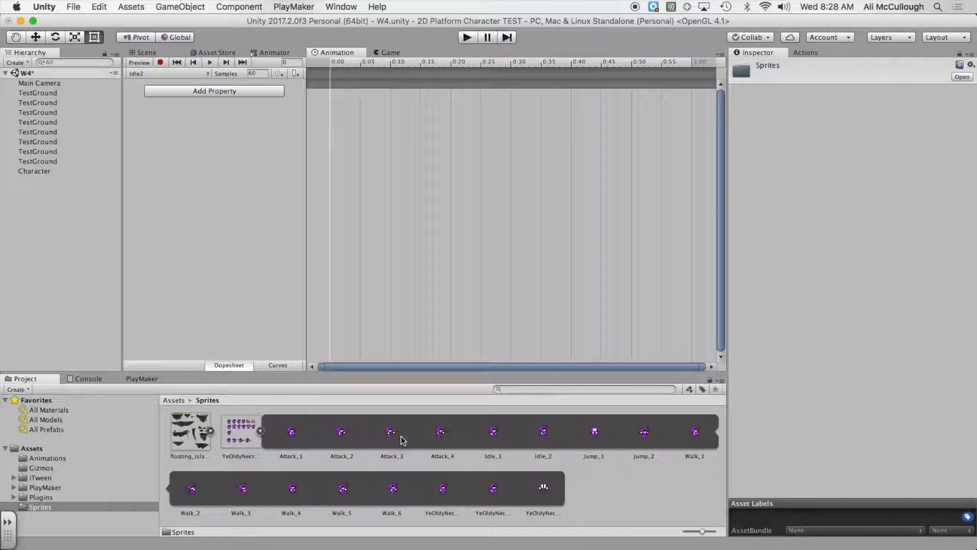
{"action": "left_click", "coordinate": [493, 434]}
{"action": "left_click", "coordinate": [541, 433]}
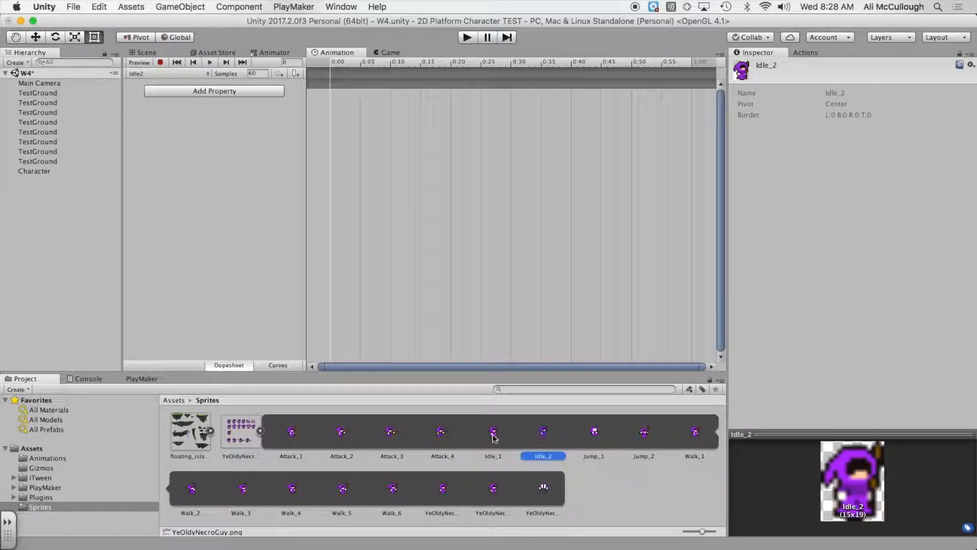
{"action": "left_click", "coordinate": [494, 433]}
{"action": "left_click", "coordinate": [543, 433]}
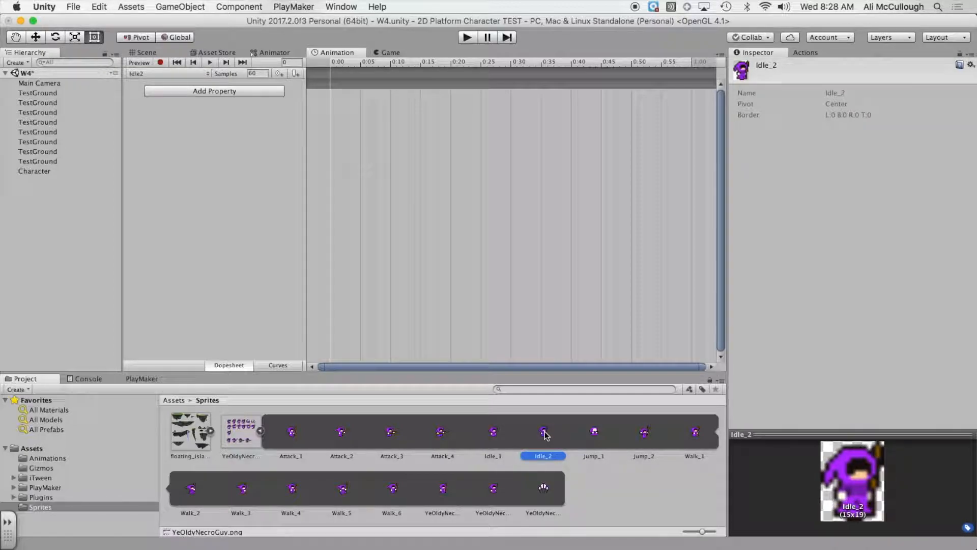
{"action": "left_click", "coordinate": [594, 430]}
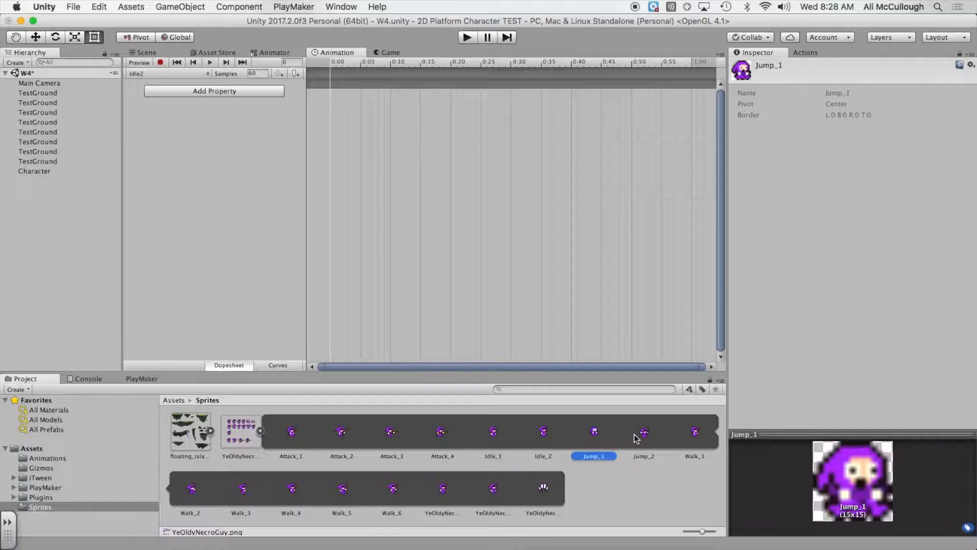
{"action": "left_click", "coordinate": [644, 434]}
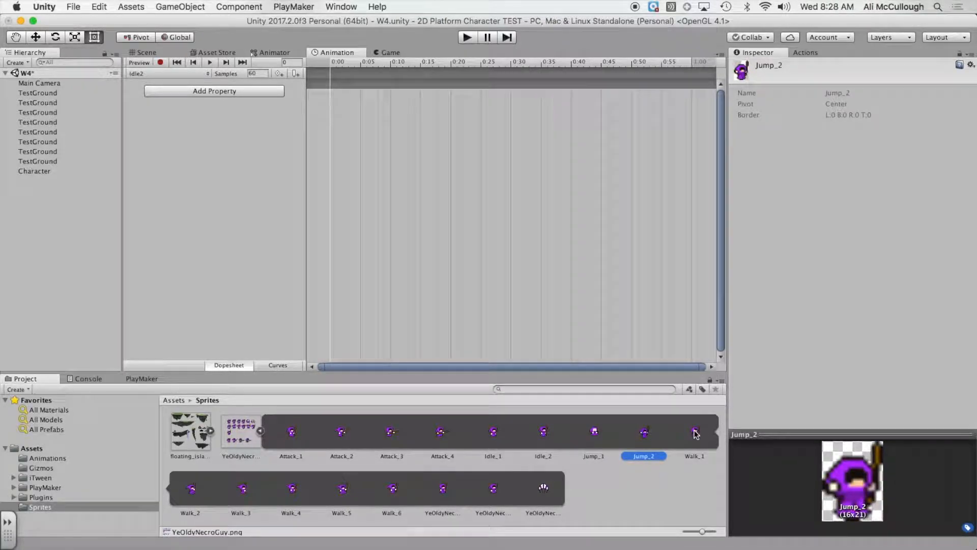
{"action": "left_click", "coordinate": [695, 432]}
{"action": "left_click", "coordinate": [493, 431]}
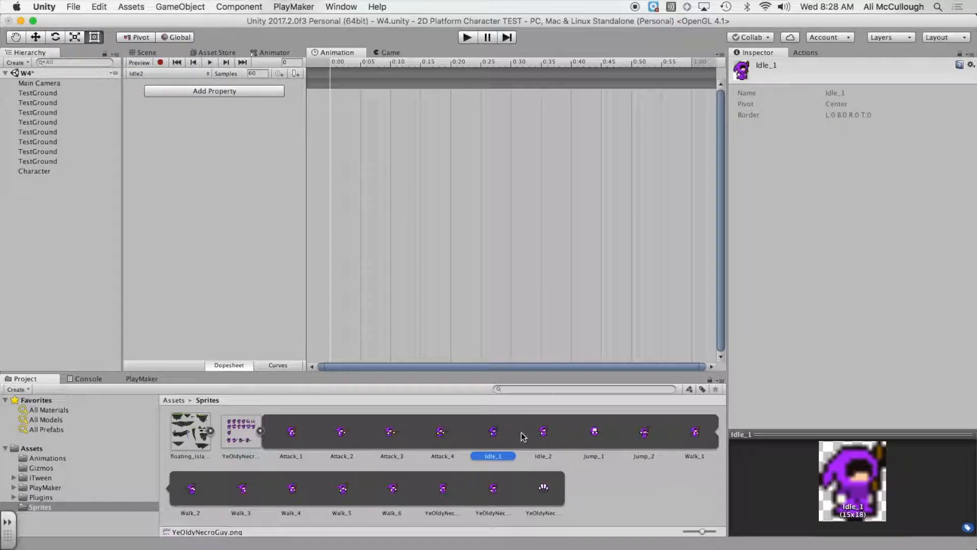
{"action": "left_click", "coordinate": [541, 433], "text": "super"}
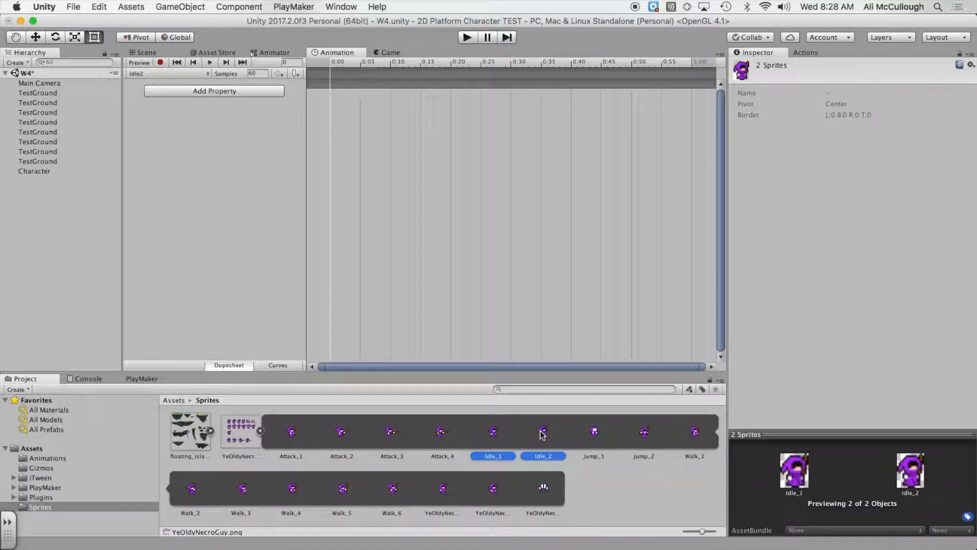
{"action": "left_click", "coordinate": [542, 433], "text": "super"}
{"action": "left_click", "coordinate": [544, 433], "text": "super"}
{"action": "left_click", "coordinate": [594, 432], "text": "super"}
{"action": "left_click", "coordinate": [644, 433], "text": "super"}
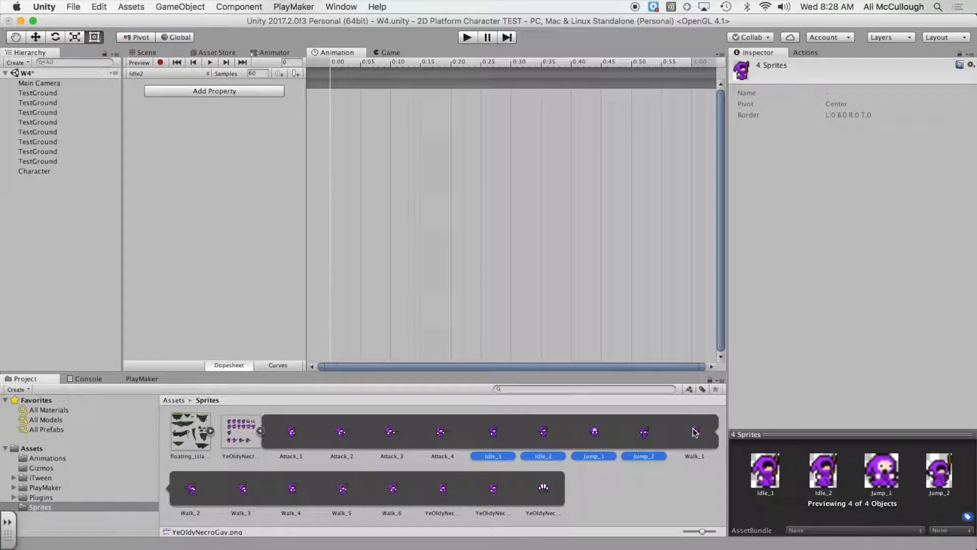
Add the Idle_1 and Idle_2 sprites together as keyframes to the Idle2 clip's timeline.
{"action": "left_click", "coordinate": [493, 431]}
{"action": "left_click", "coordinate": [542, 433], "text": "super"}
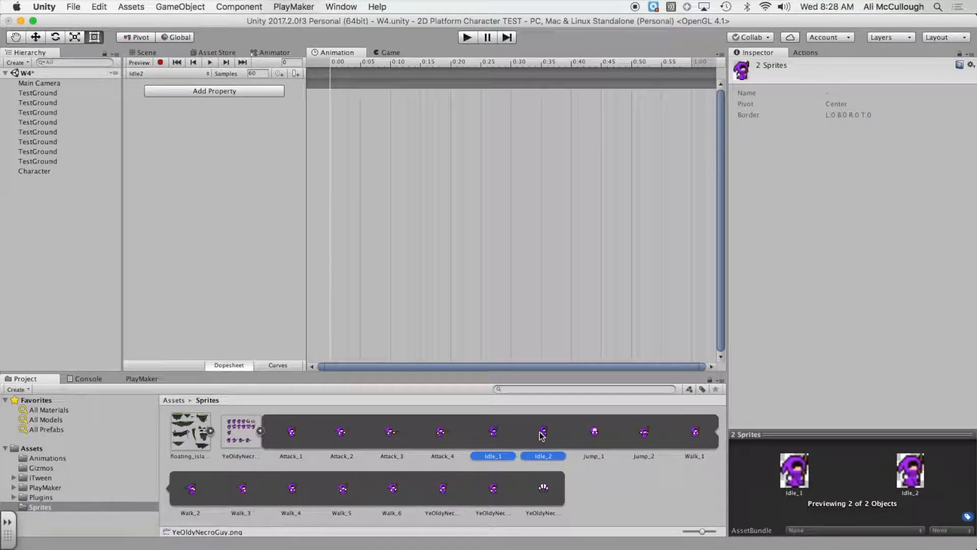
{"action": "left_click_drag", "start_coordinate": [494, 413], "coordinate": [463, 200]}
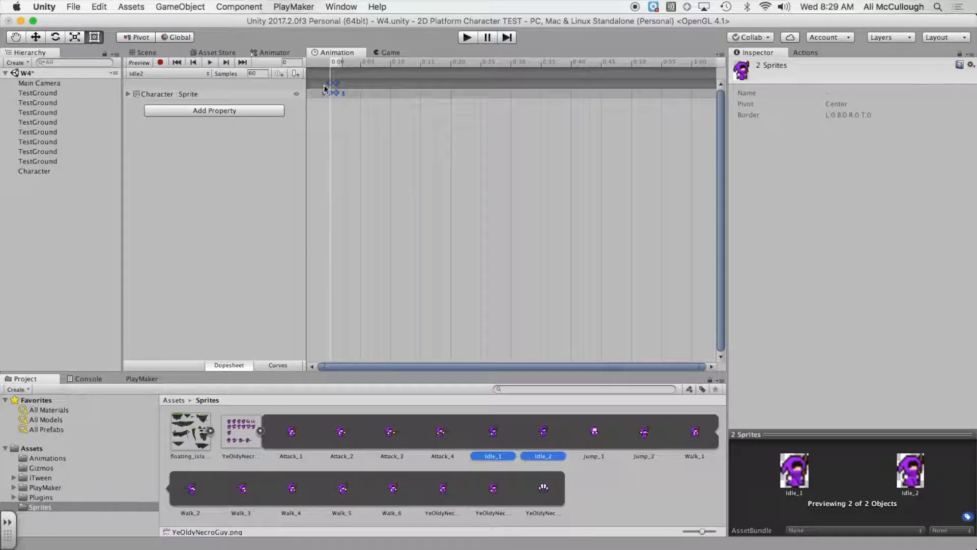
{"action": "left_click_drag", "start_coordinate": [334, 83], "coordinate": [331, 83]}
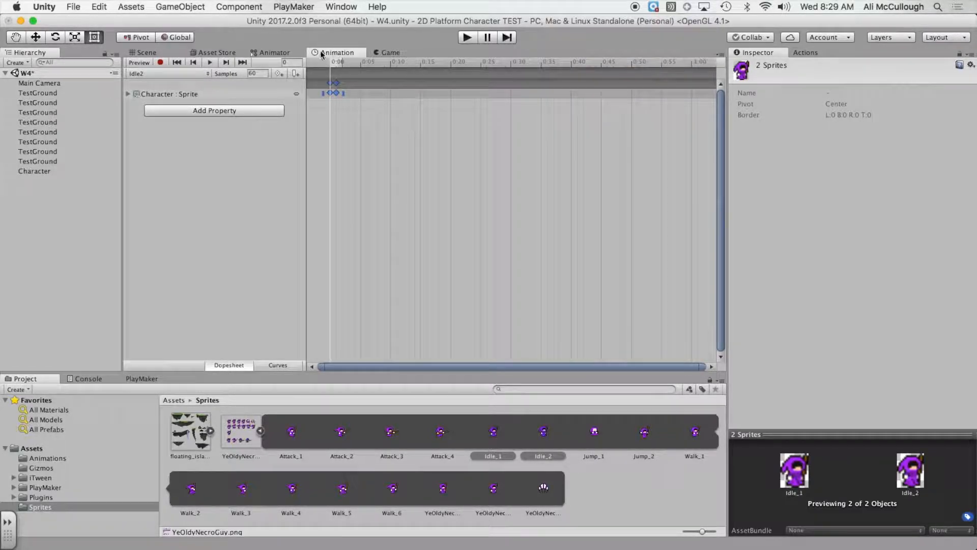
Dock the Scene view beside the Animation view and widen the Scene view so both are shown together.
{"action": "left_click_drag", "start_coordinate": [328, 54], "coordinate": [444, 78]}
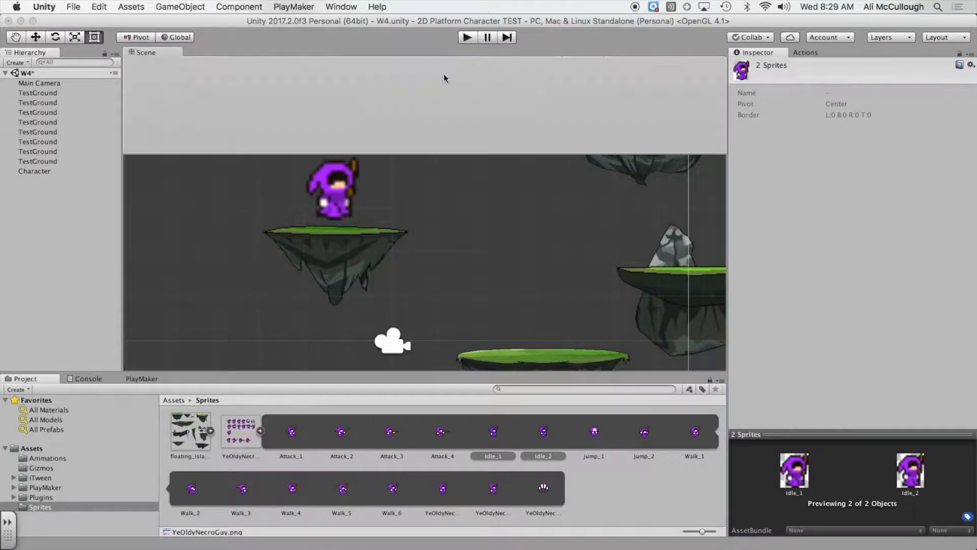
{"action": "left_click_drag", "start_coordinate": [677, 99], "coordinate": [700, 136]}
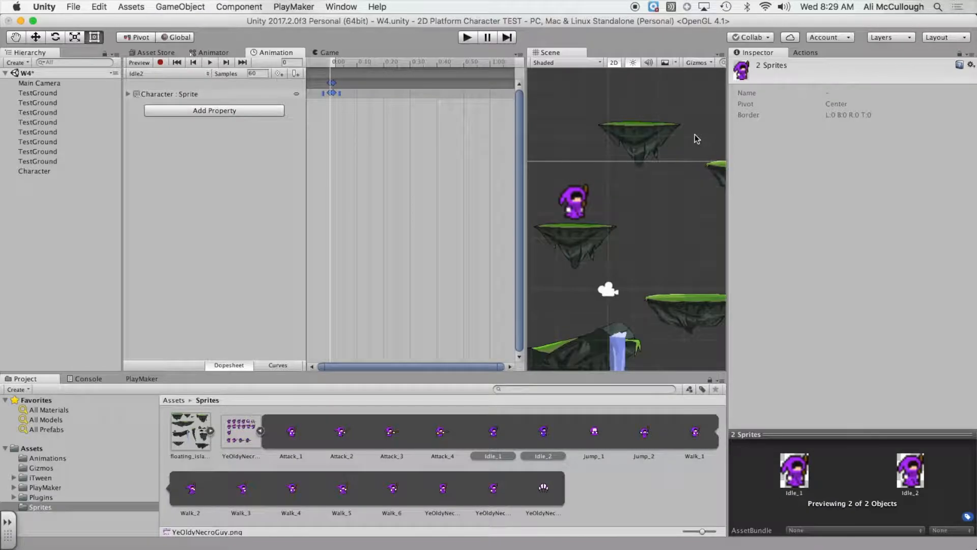
{"action": "left_click_drag", "start_coordinate": [524, 171], "coordinate": [364, 173]}
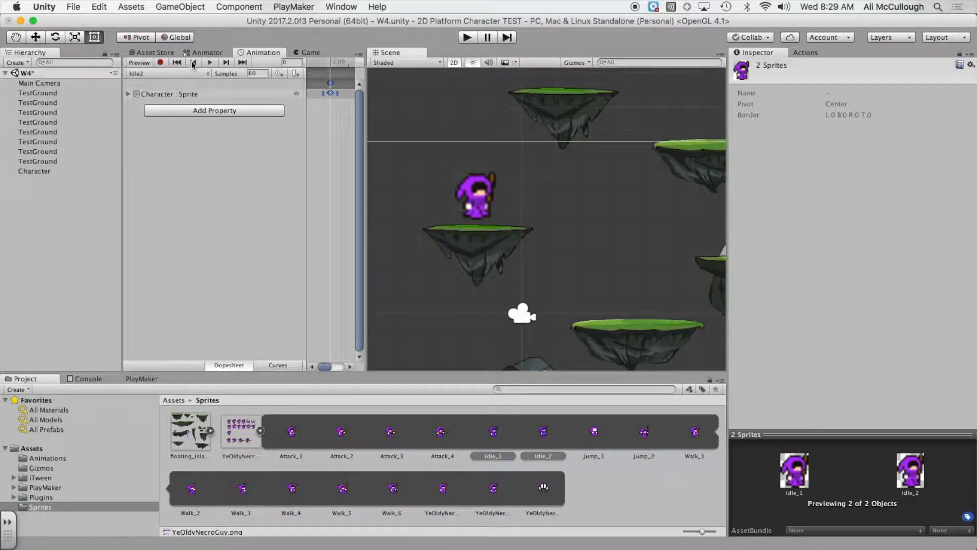
Play the Idle2 clip to preview the idle animation on the character in the scene.
{"action": "left_click", "coordinate": [209, 63]}
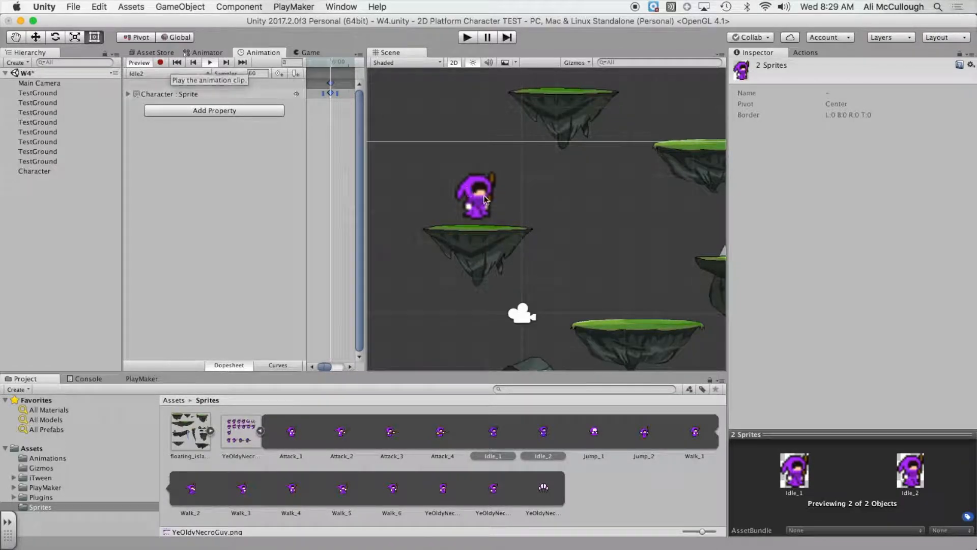
{"action": "left_click", "coordinate": [240, 134]}
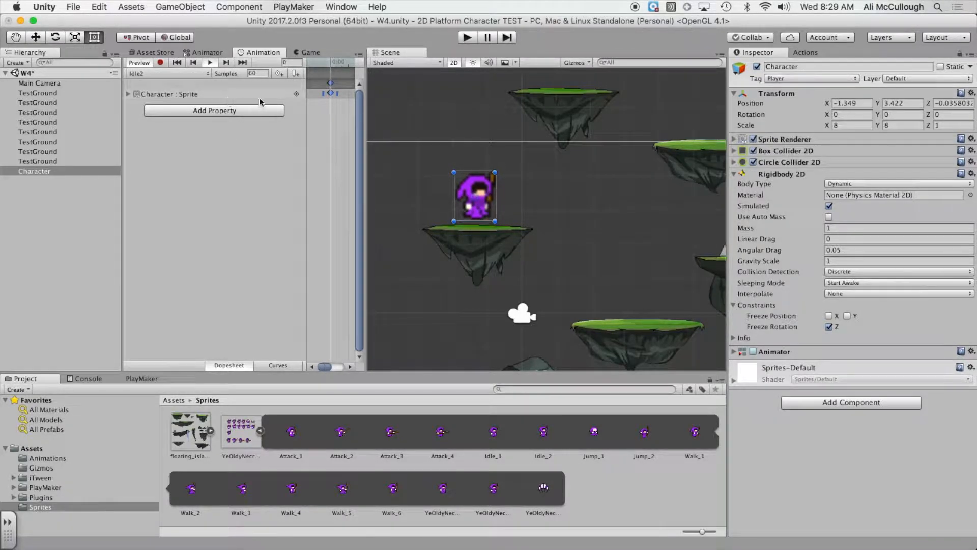
{"action": "left_click", "coordinate": [211, 62]}
Try slower playback of the Idle2 clip with samples of 20 and 8.
{"action": "left_click", "coordinate": [249, 74]}
{"action": "left_click", "coordinate": [210, 63]}
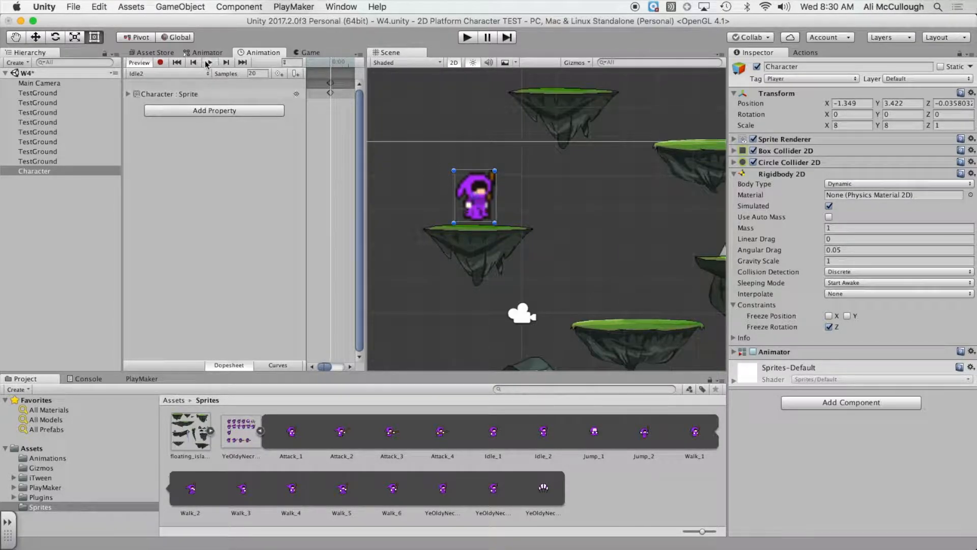
{"action": "left_click", "coordinate": [252, 73]}
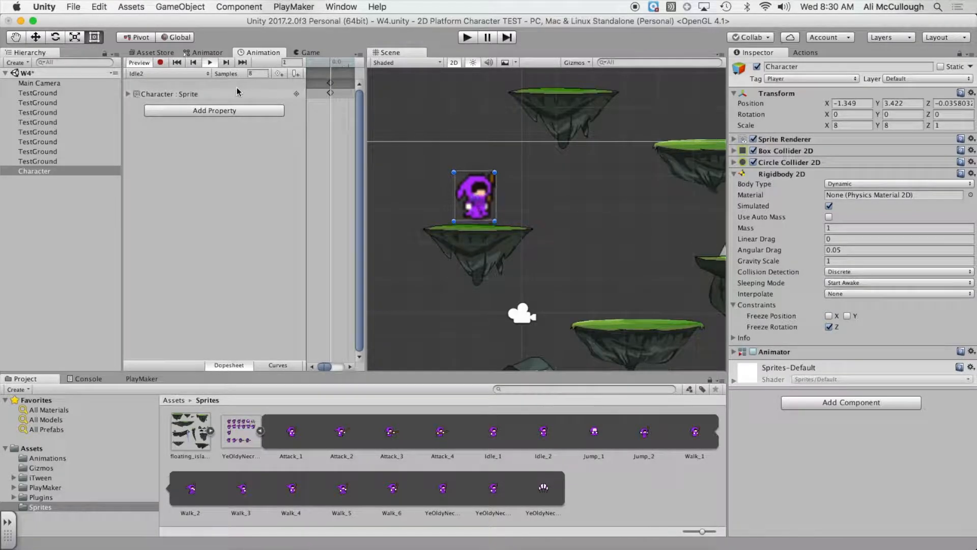
Set the Idle2 clip's samples to 5 and play the clip.
{"action": "left_click", "coordinate": [258, 74]}
{"action": "left_click", "coordinate": [255, 73]}
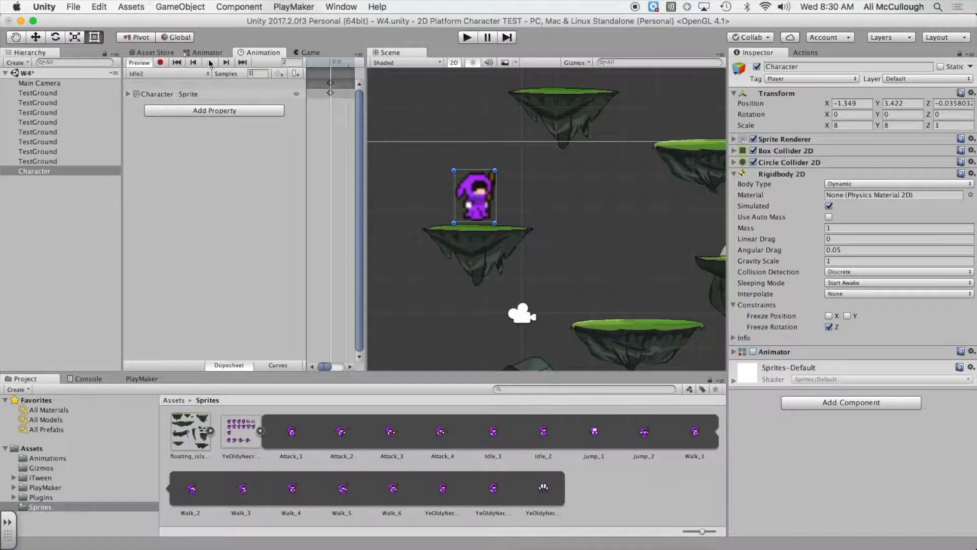
{"action": "left_click", "coordinate": [210, 63]}
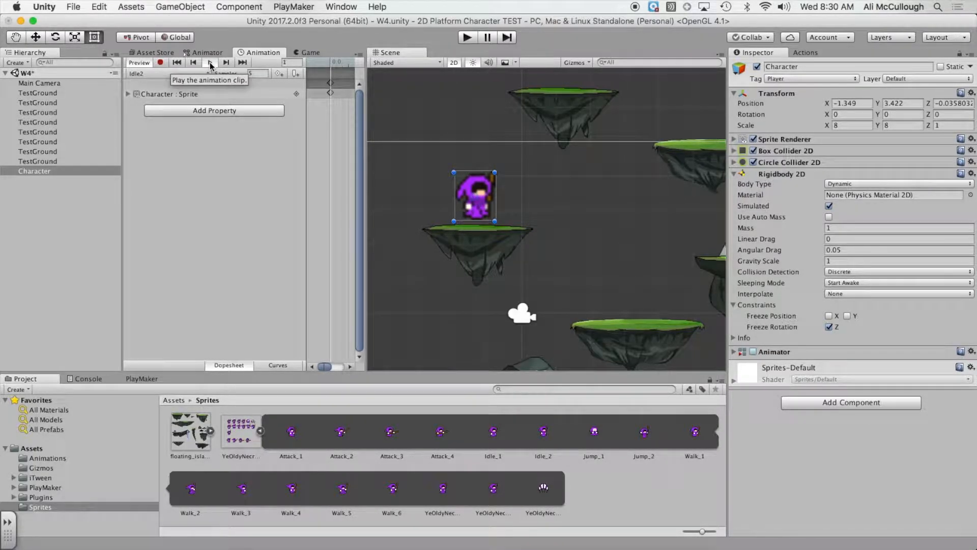
Widen the Animation view beside the Scene view and check the Idle2 clip's playback again.
{"action": "left_click_drag", "start_coordinate": [367, 74], "coordinate": [493, 83]}
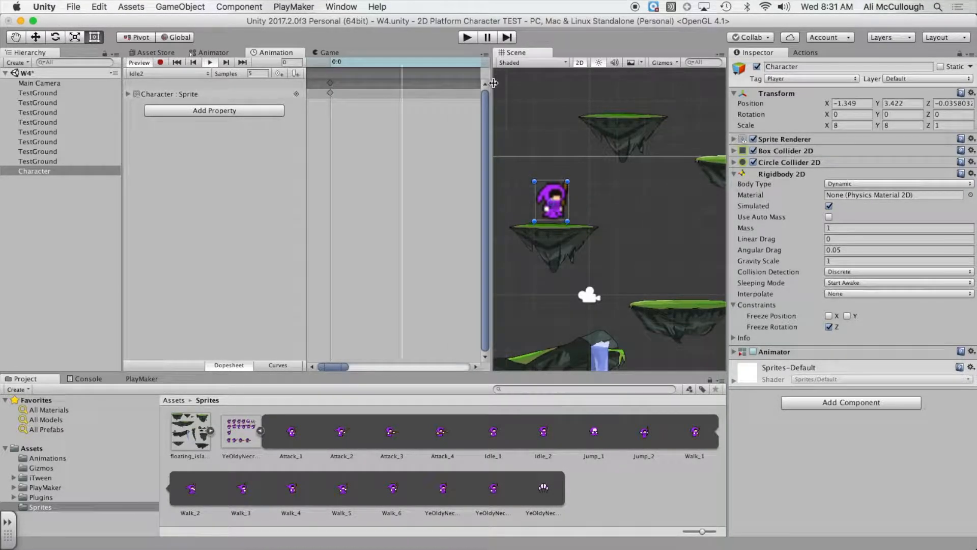
{"action": "left_click", "coordinate": [208, 62]}
{"action": "left_click", "coordinate": [205, 62]}
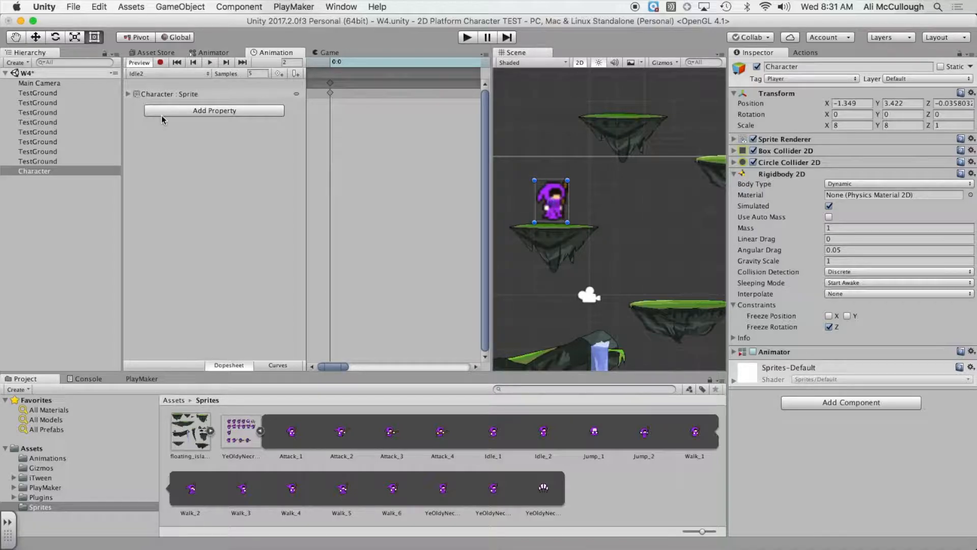
Create a new animation clip named Walking2 for the Character in the Animations folder and keep it as the active clip.
{"action": "left_click", "coordinate": [208, 73]}
{"action": "left_click", "coordinate": [208, 72]}
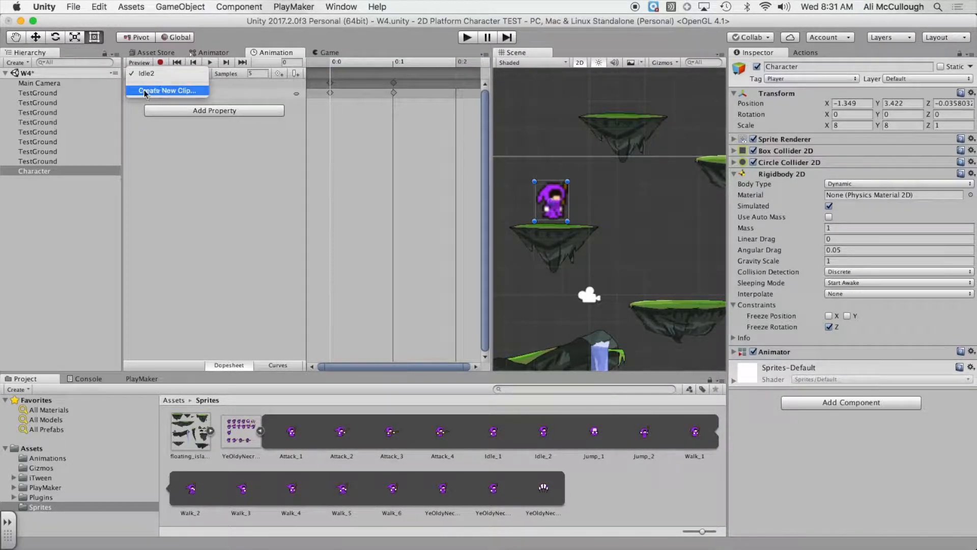
{"action": "left_click", "coordinate": [174, 91]}
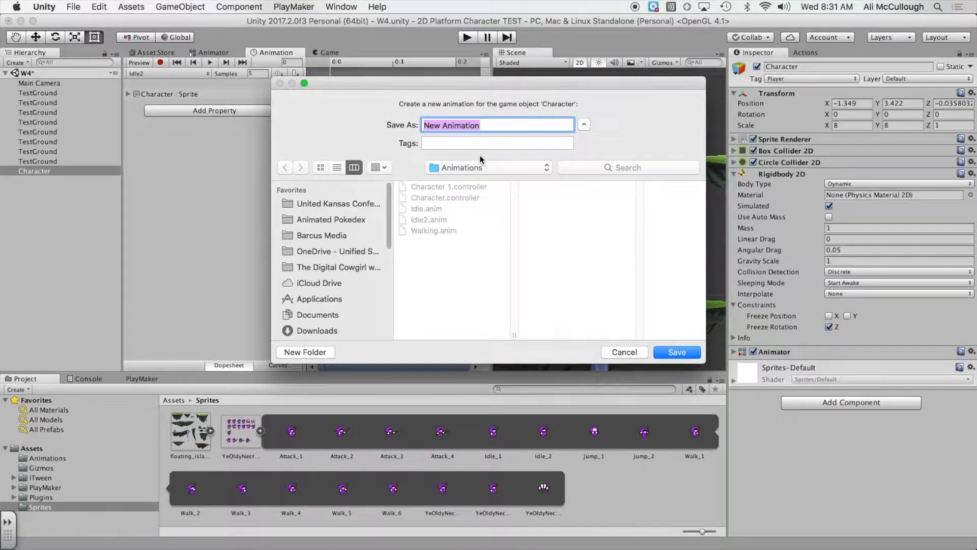
{"action": "type", "text": "Walking2"}
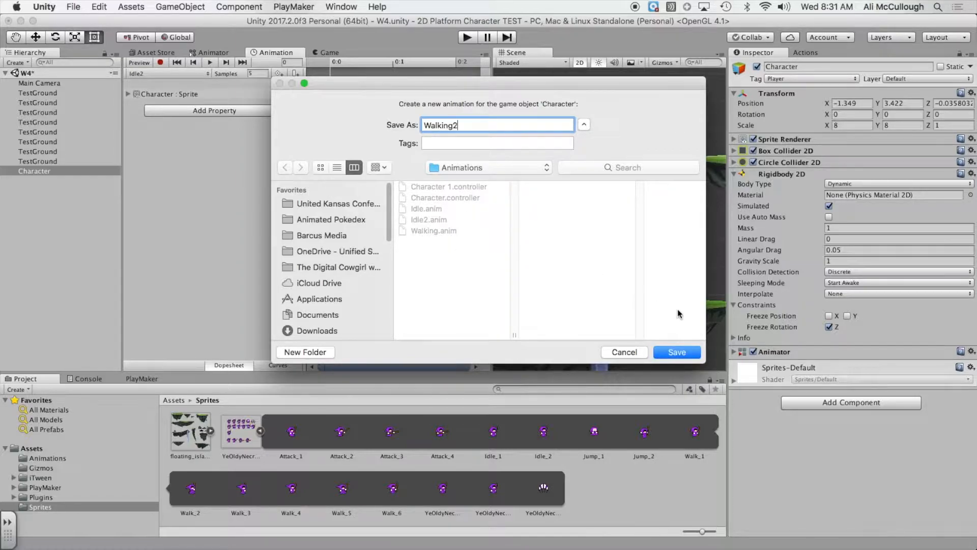
{"action": "left_click", "coordinate": [673, 353]}
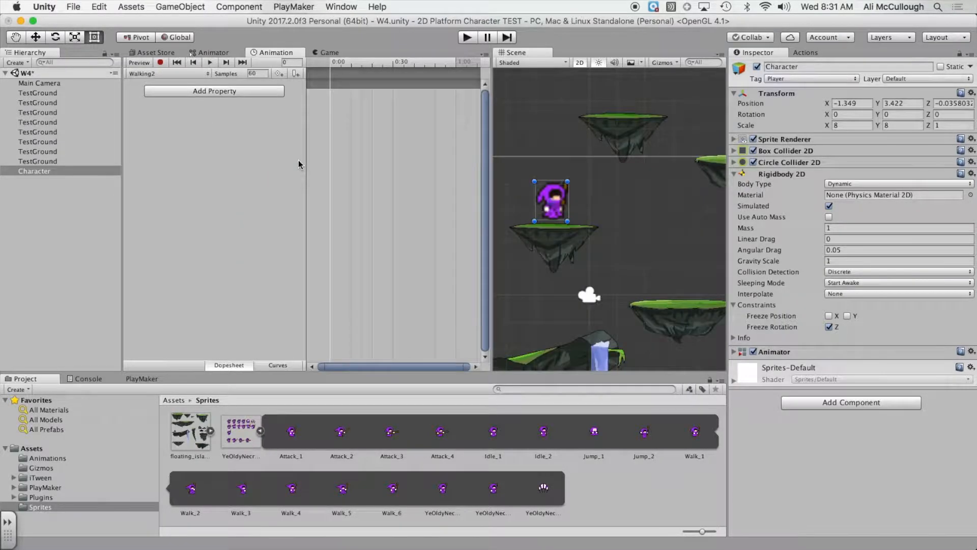
{"action": "left_click", "coordinate": [205, 74]}
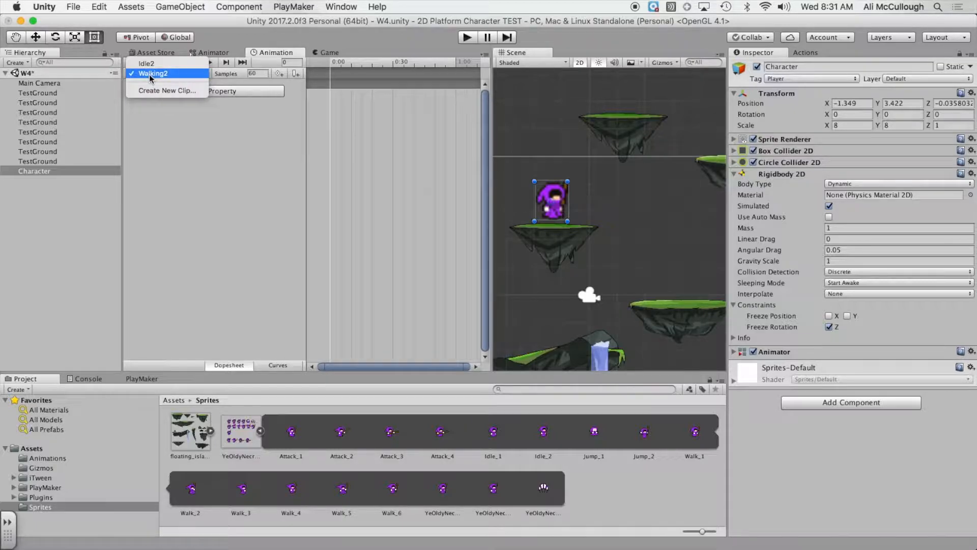
{"action": "left_click", "coordinate": [150, 75]}
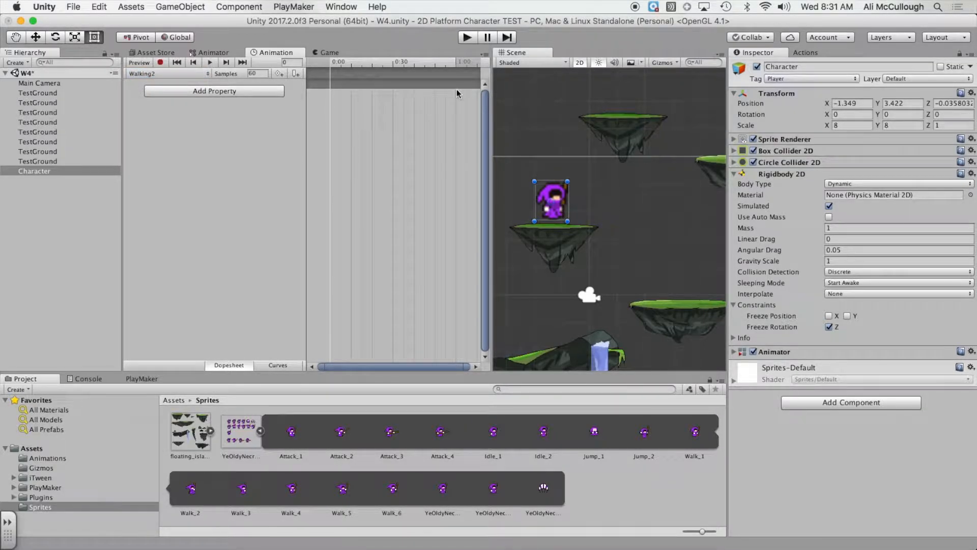
Add the six sprites Walk_1 through Walk_6 together as keyframes on the Walking2 clip's timeline.
{"action": "left_click", "coordinate": [632, 480]}
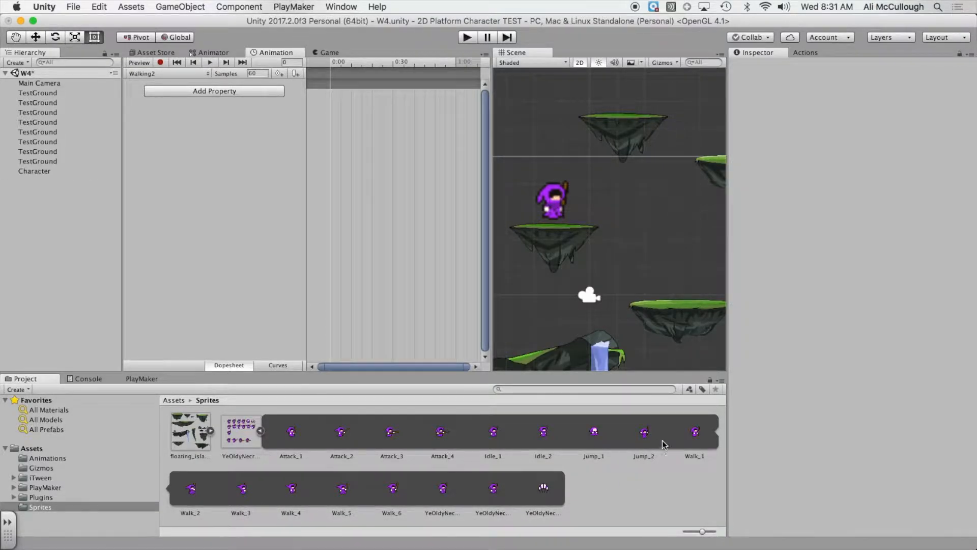
{"action": "left_click", "coordinate": [694, 433]}
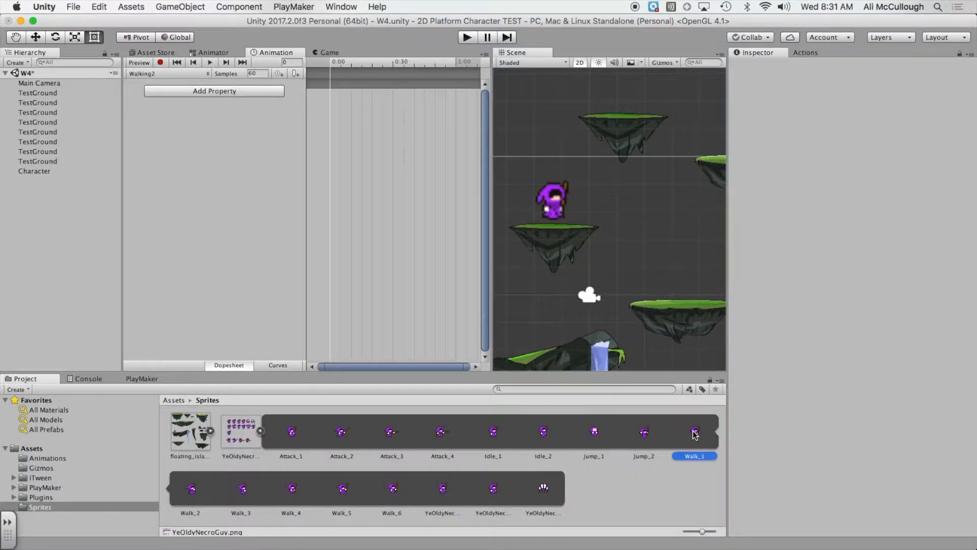
{"action": "left_click", "coordinate": [195, 490], "text": "shift"}
{"action": "left_click", "coordinate": [243, 490], "text": "shift"}
{"action": "left_click", "coordinate": [293, 490], "text": "shift"}
{"action": "left_click", "coordinate": [343, 490], "text": "shift"}
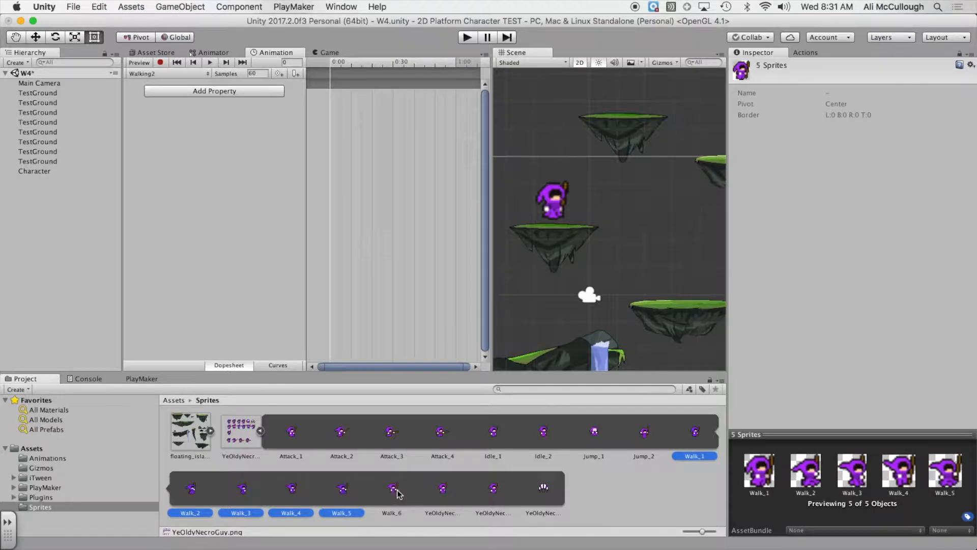
{"action": "left_click", "coordinate": [397, 493], "text": "shift"}
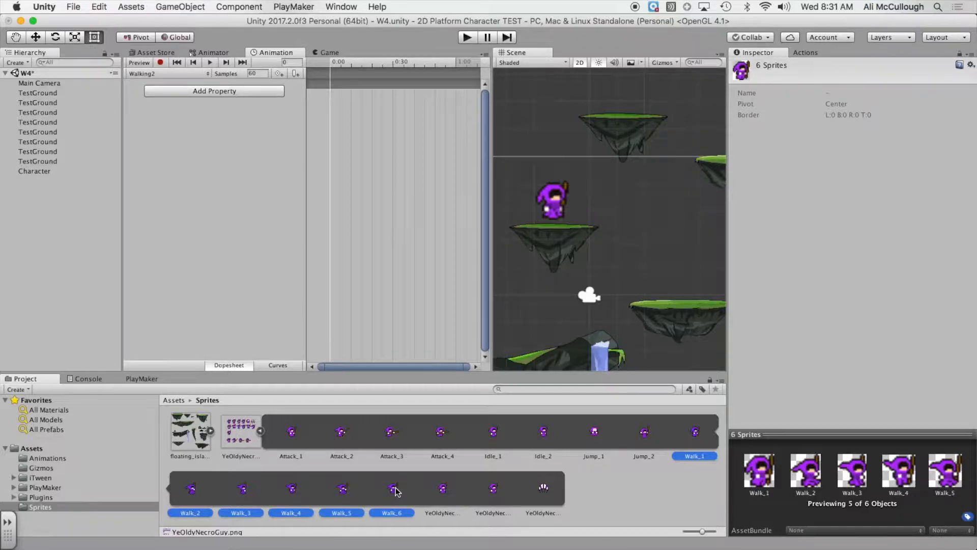
{"action": "left_click_drag", "start_coordinate": [393, 492], "coordinate": [361, 140]}
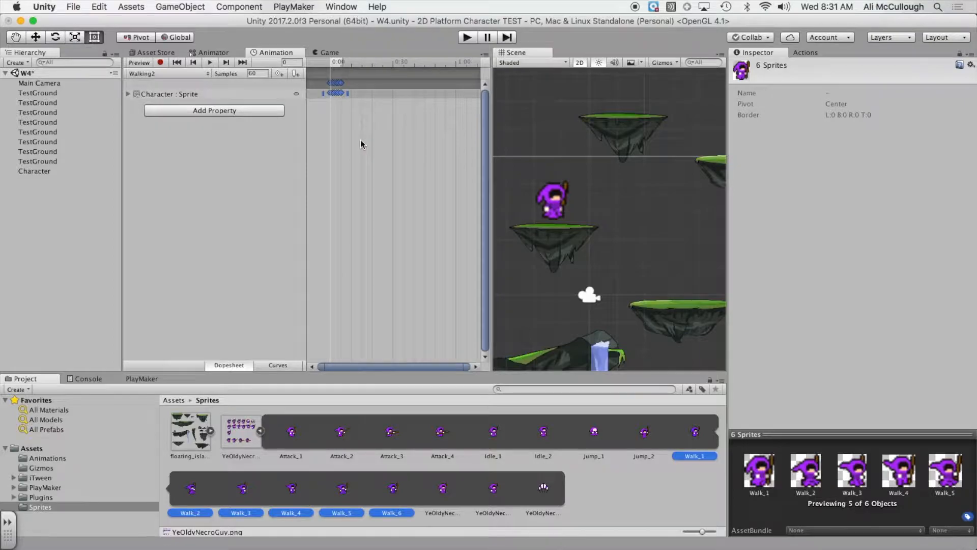
Preview the Walking2 clip, set its samples to 10, and play it again.
{"action": "left_click", "coordinate": [211, 63]}
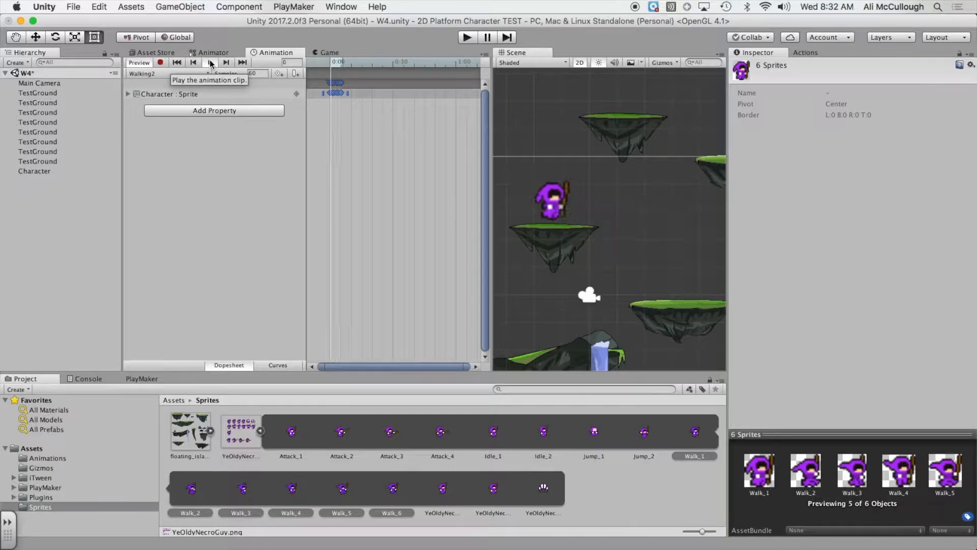
{"action": "left_click", "coordinate": [265, 72]}
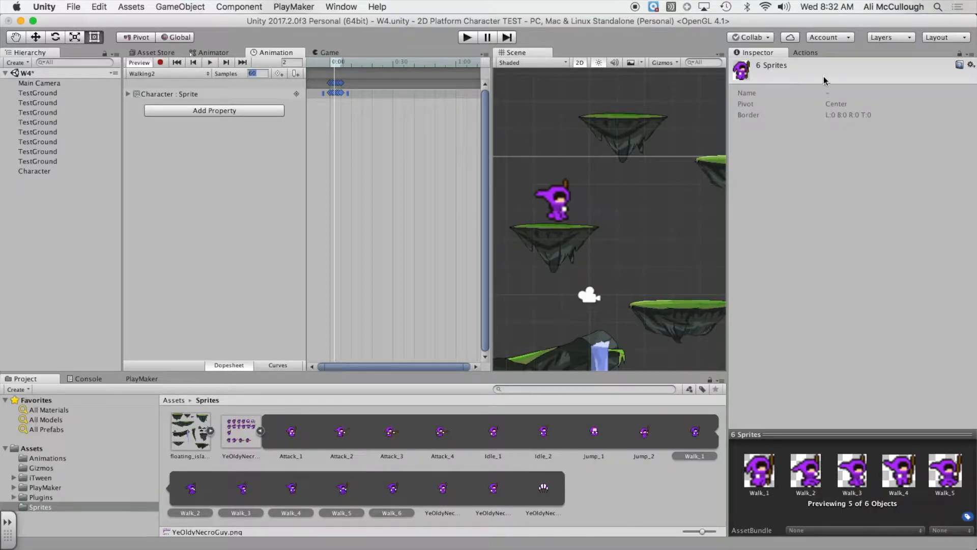
{"action": "type", "text": "10"}
{"action": "key", "text": "Return"}
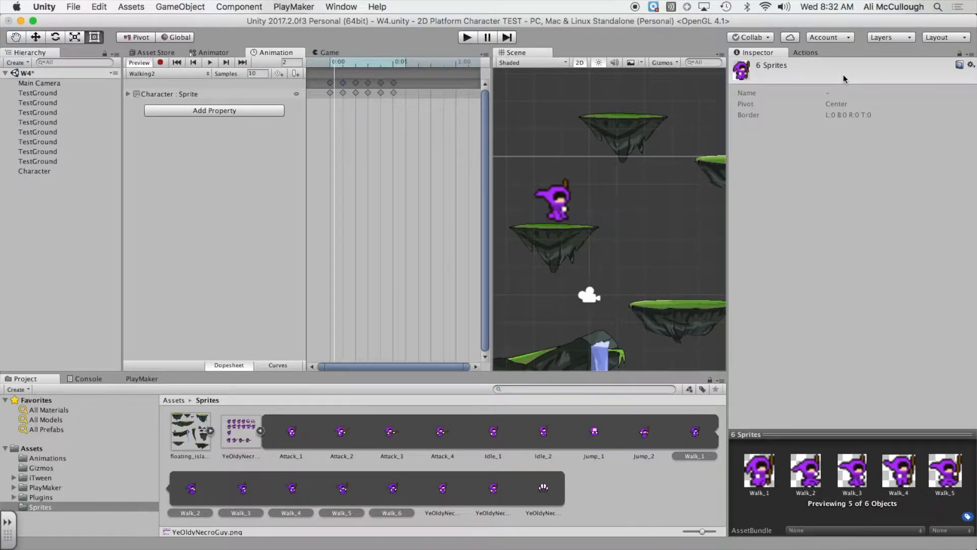
{"action": "left_click", "coordinate": [209, 63]}
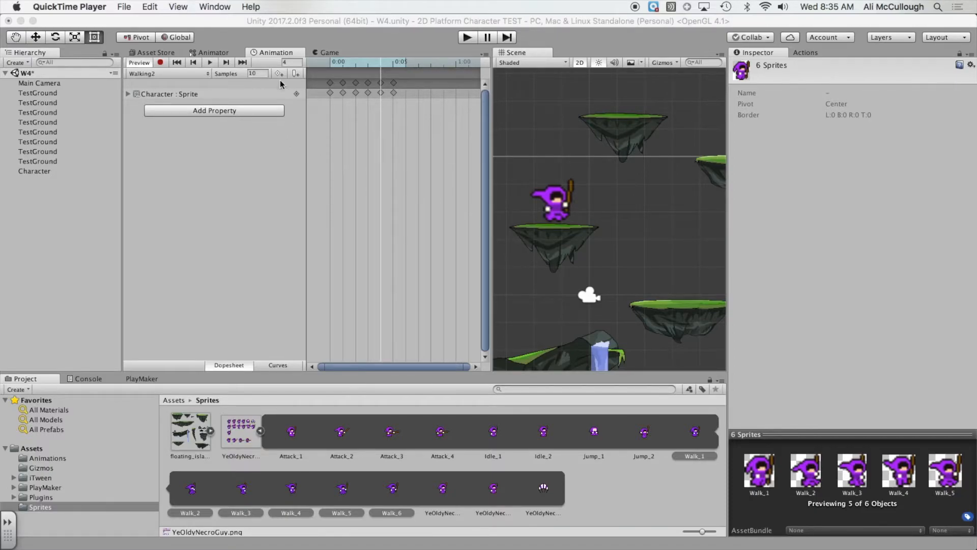
Show the Character's state graph in the Animator view and move the Any State node above Idle2, clear of the other states.
{"action": "left_click", "coordinate": [217, 53]}
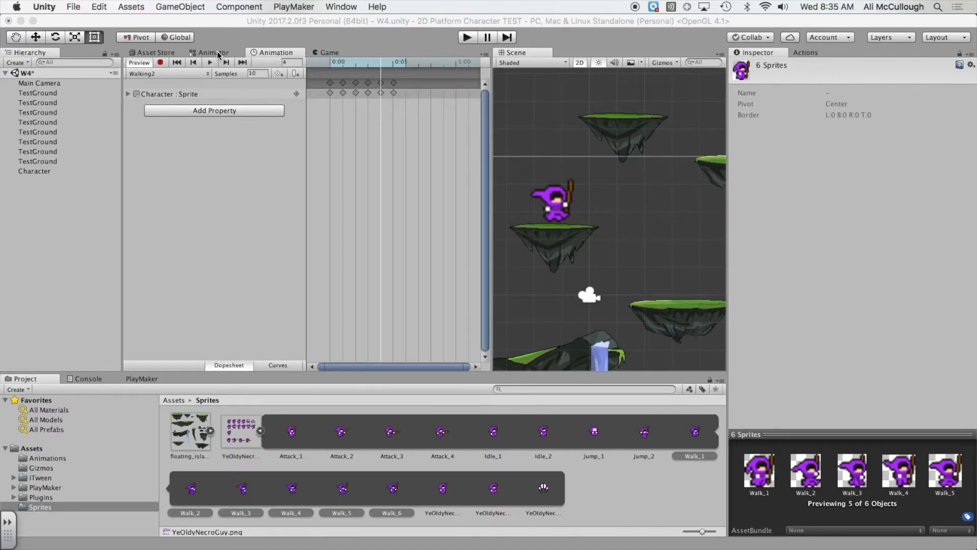
{"action": "left_click", "coordinate": [212, 53]}
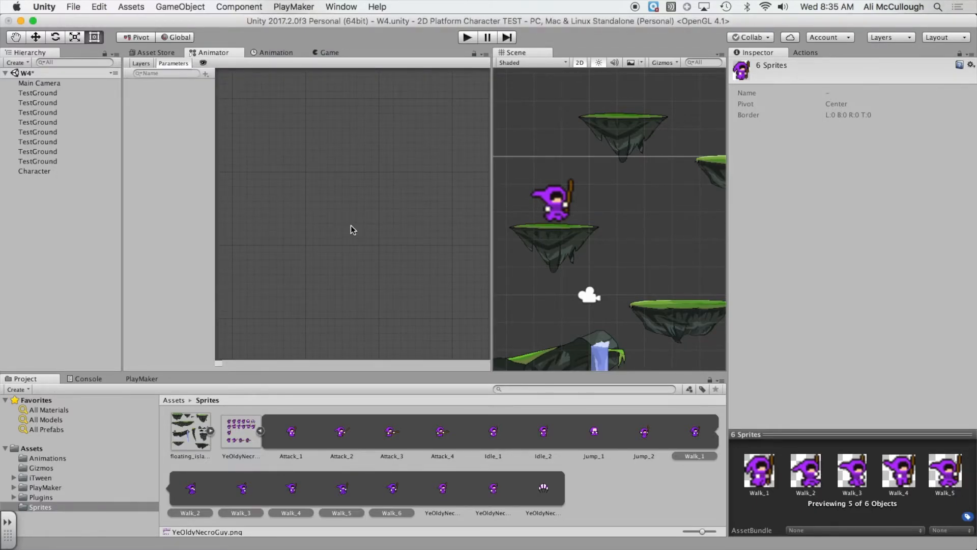
{"action": "left_click", "coordinate": [41, 170]}
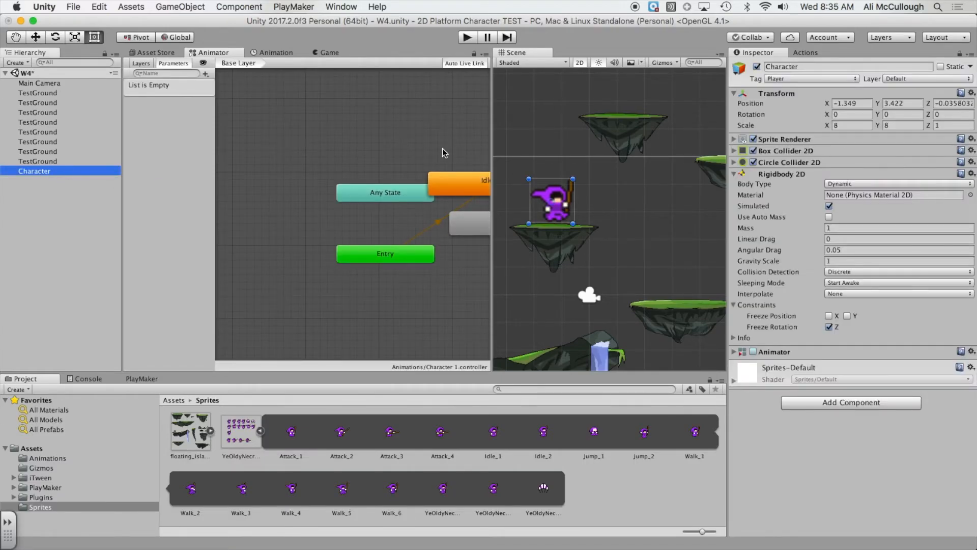
{"action": "left_click_drag", "start_coordinate": [448, 133], "coordinate": [366, 124], "text": "alt"}
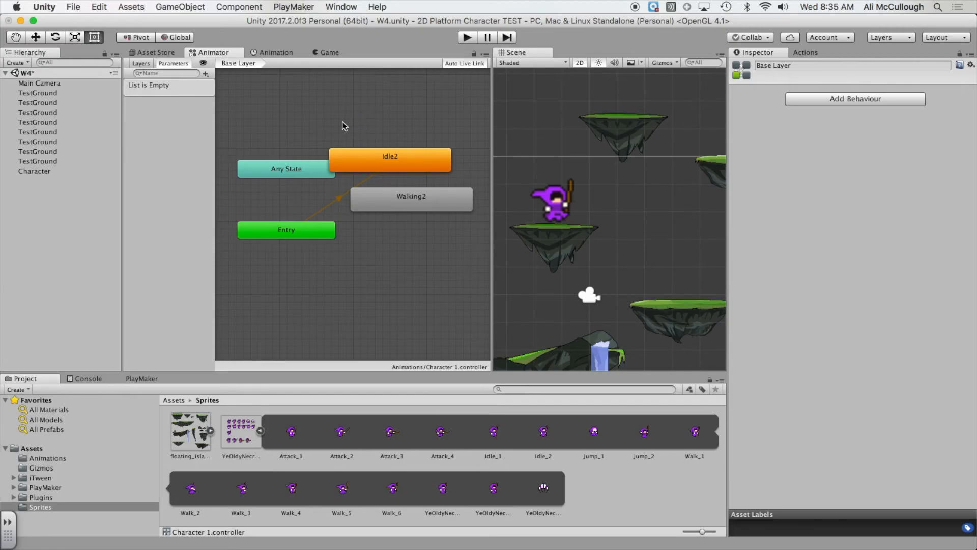
{"action": "left_click_drag", "start_coordinate": [300, 170], "coordinate": [345, 97]}
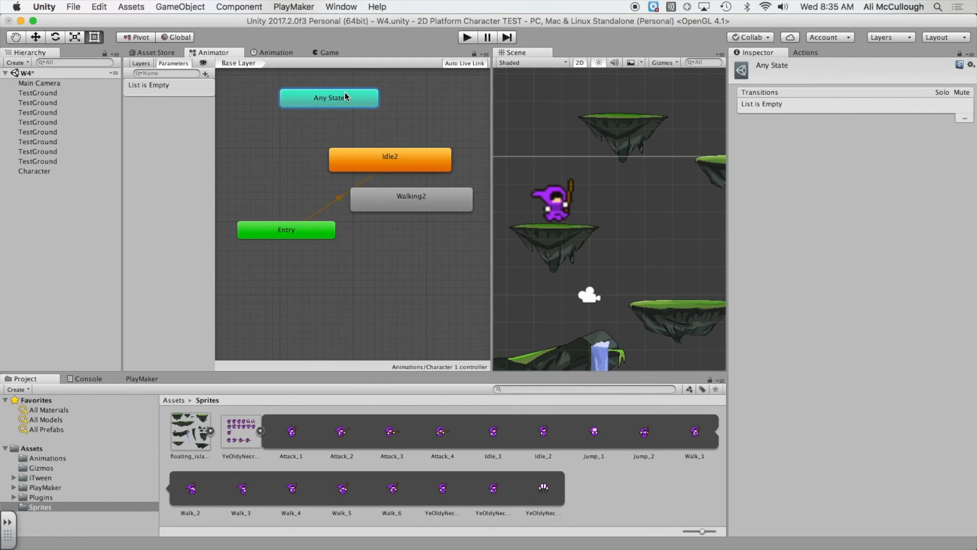